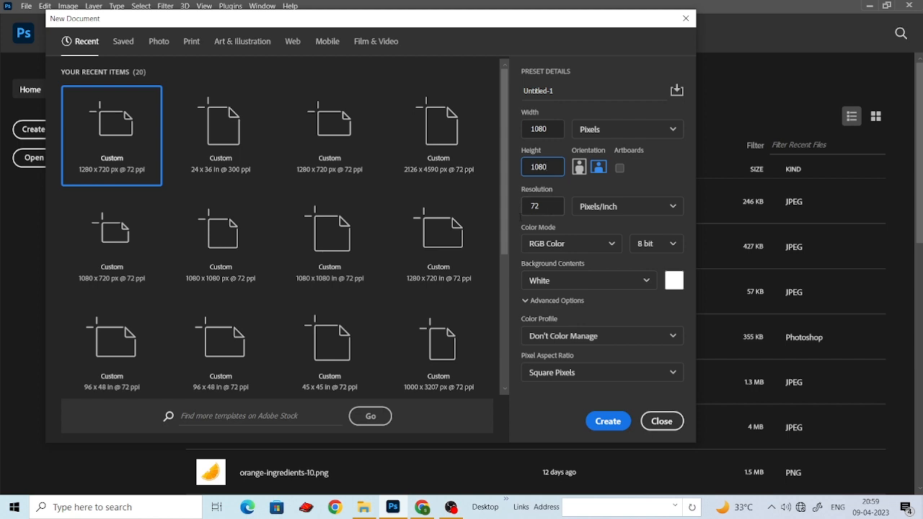
Create a new 1080 x 1080 pixel RGB document at 72 pixels/inch with a white background.
click(606, 422)
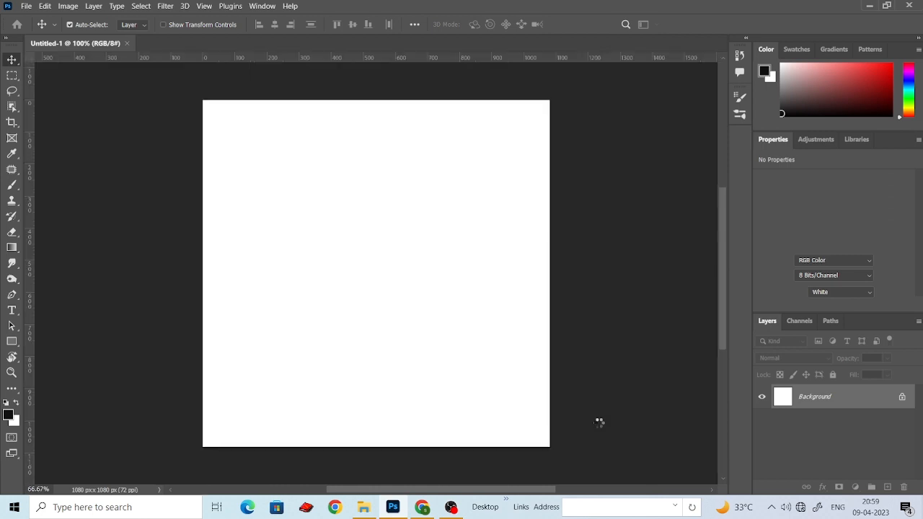
key(ctrl+plus)
key(ctrl+minus)
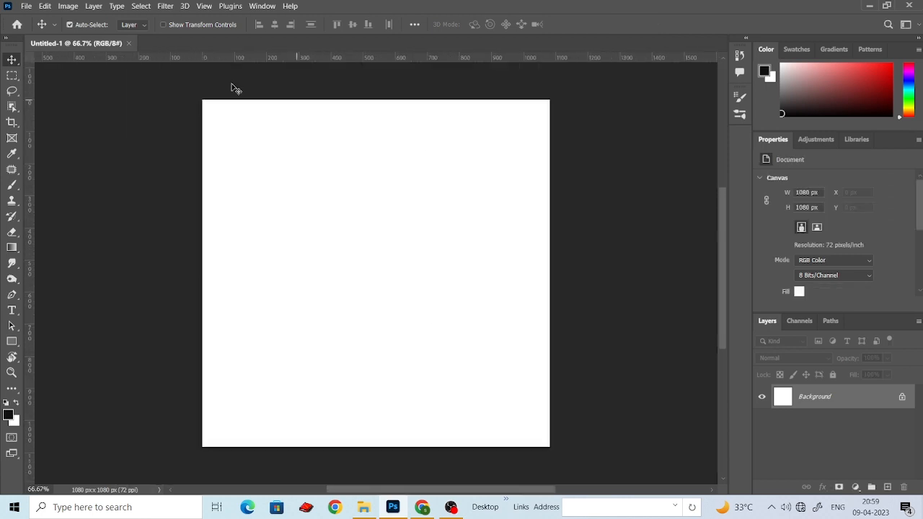
click(26, 6)
click(33, 26)
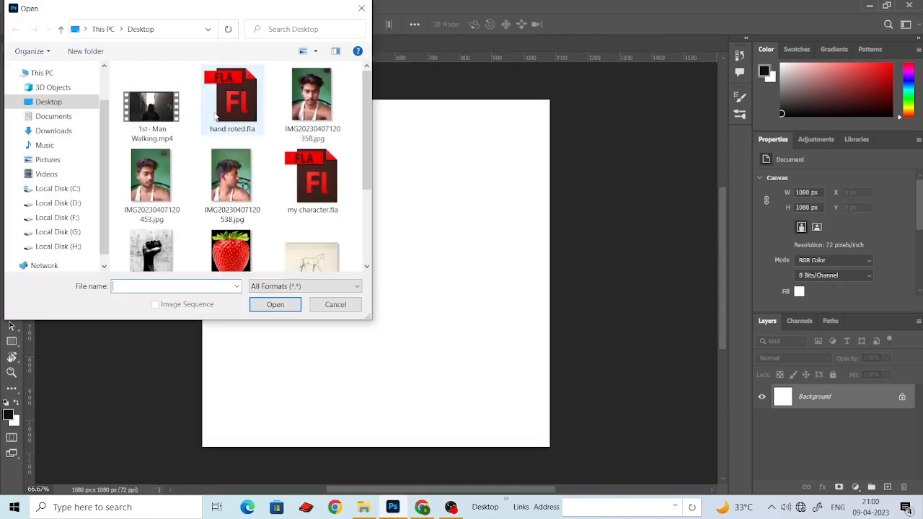
scroll(227, 216, down, 1)
click(226, 229)
click(278, 303)
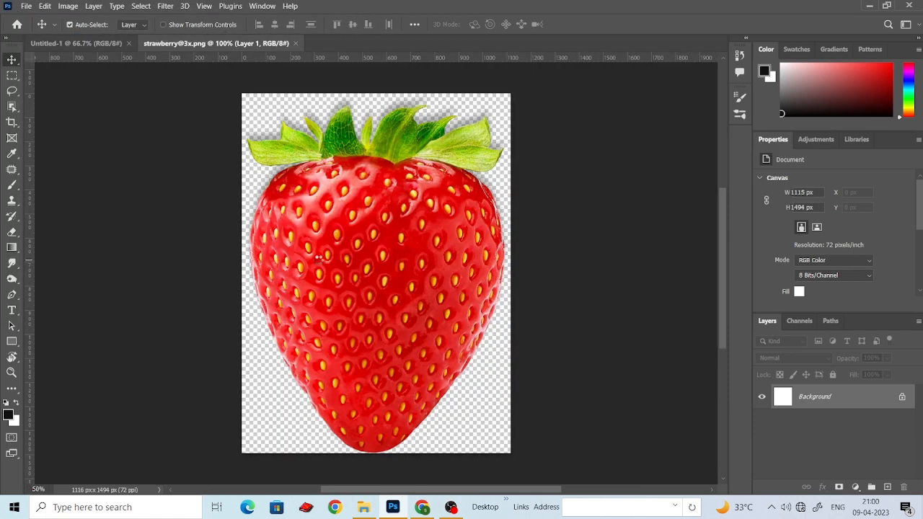
Open the water splash image pngwing.com.png from the Downloads folder.
click(26, 6)
click(42, 28)
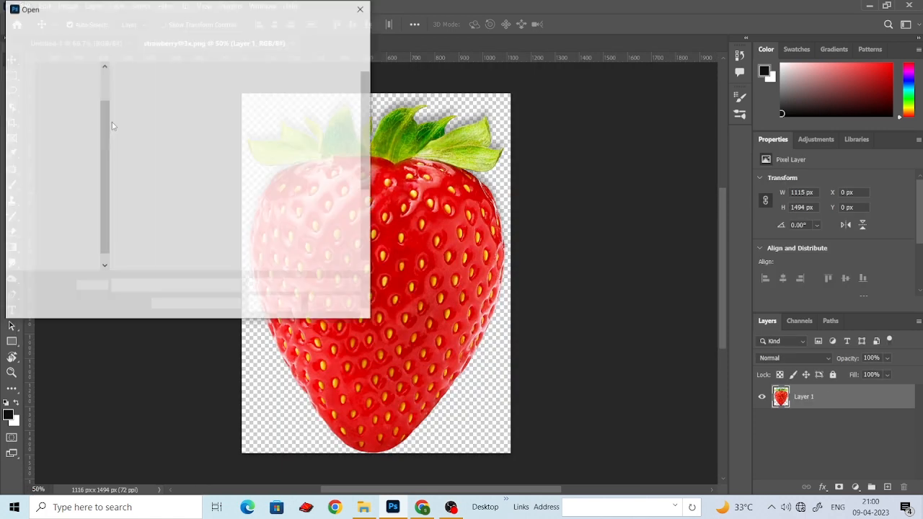
click(53, 130)
click(186, 148)
click(291, 309)
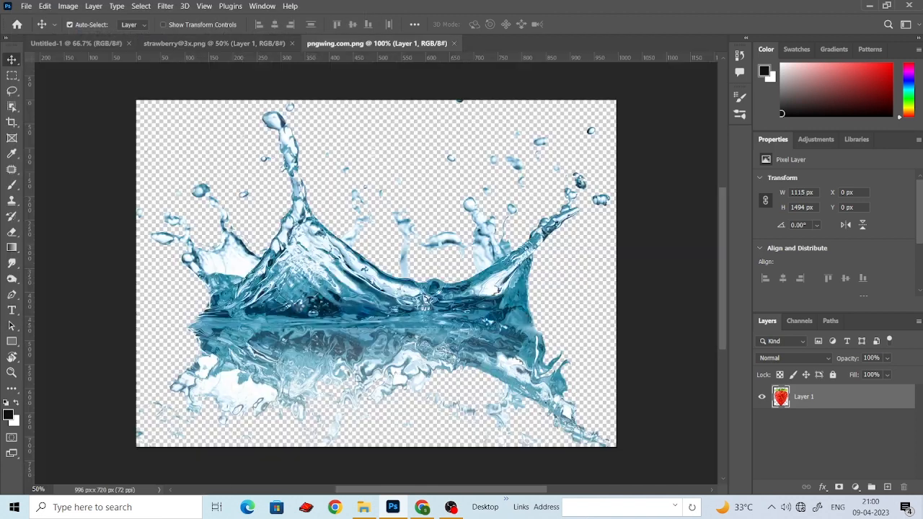
Copy the strawberry into the Untitled-1 document and convert its layer to a smart object.
click(197, 45)
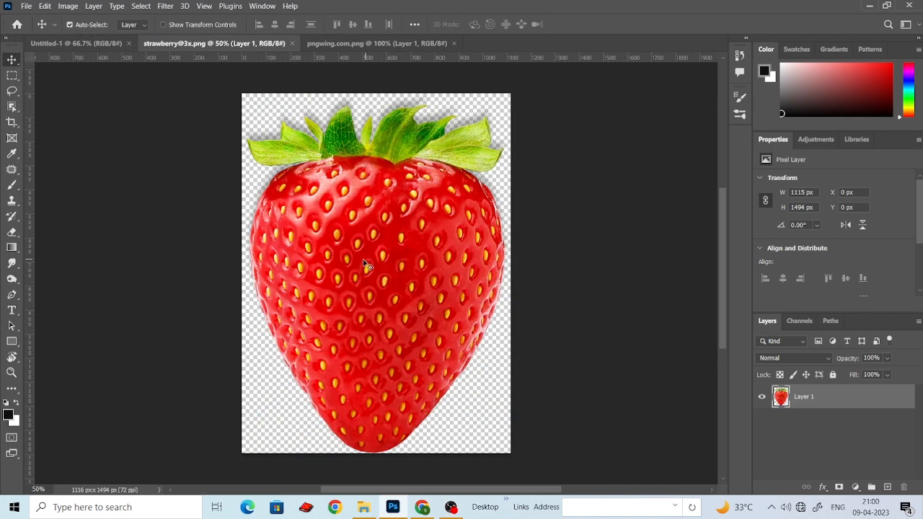
drag(196, 124, 401, 278)
right_click(827, 401)
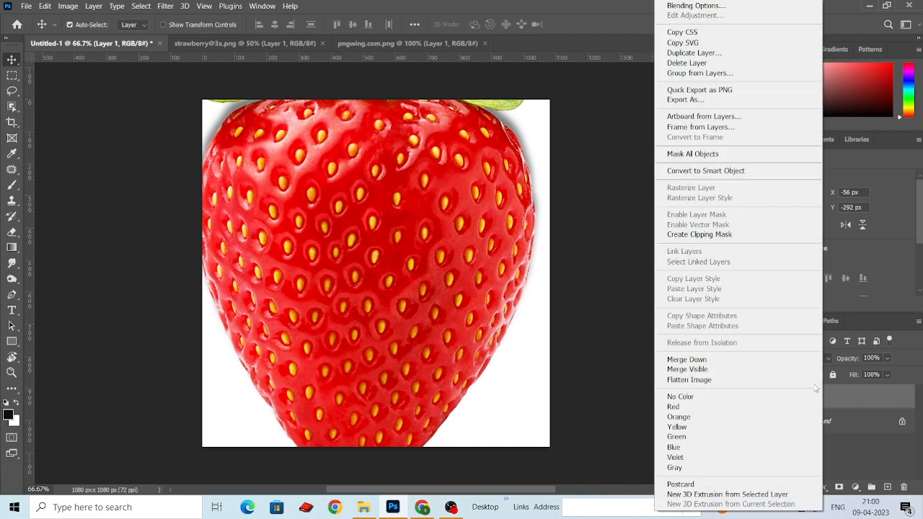
click(714, 171)
Scale the strawberry down proportionally with Free Transform and center it in the upper part of the canvas.
drag(413, 153, 423, 220)
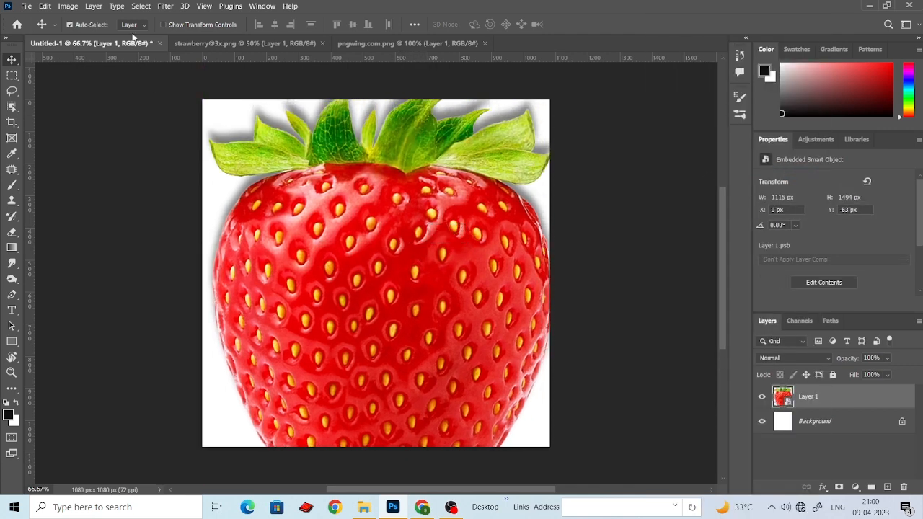
click(45, 6)
click(108, 255)
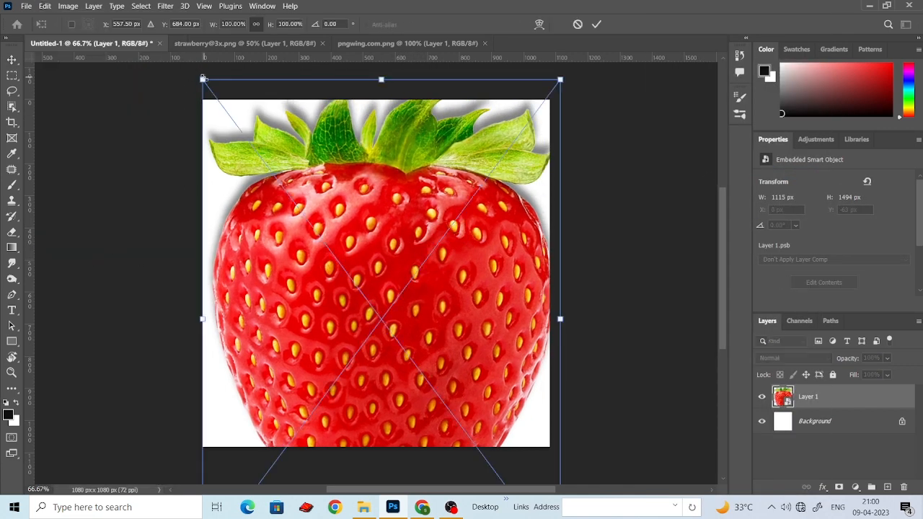
drag(202, 79, 377, 268)
drag(469, 372, 391, 208)
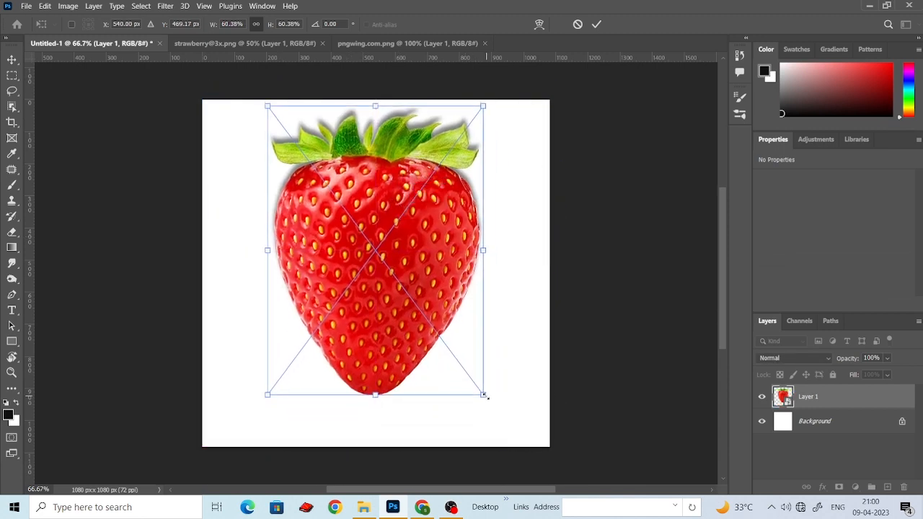
right_click(485, 396)
click(464, 394)
drag(478, 390, 426, 314)
drag(361, 243, 389, 247)
click(12, 60)
click(130, 98)
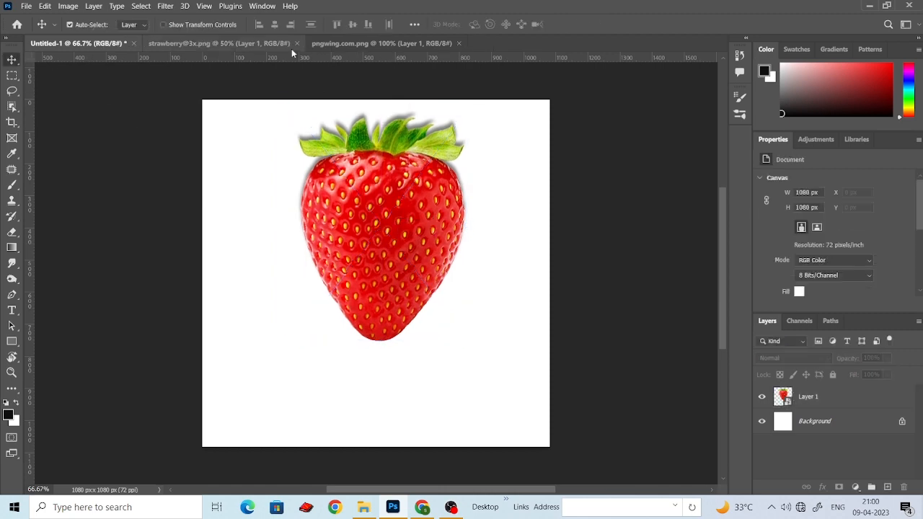
Copy the water splash into the Untitled-1 document over the strawberry and flip it horizontally and vertically.
click(341, 44)
drag(455, 308, 419, 276)
click(68, 7)
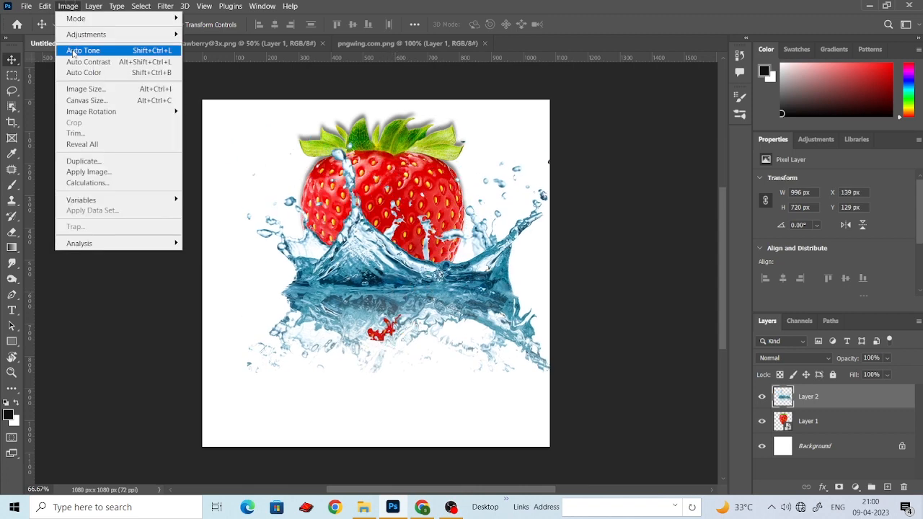
click(44, 5)
click(83, 255)
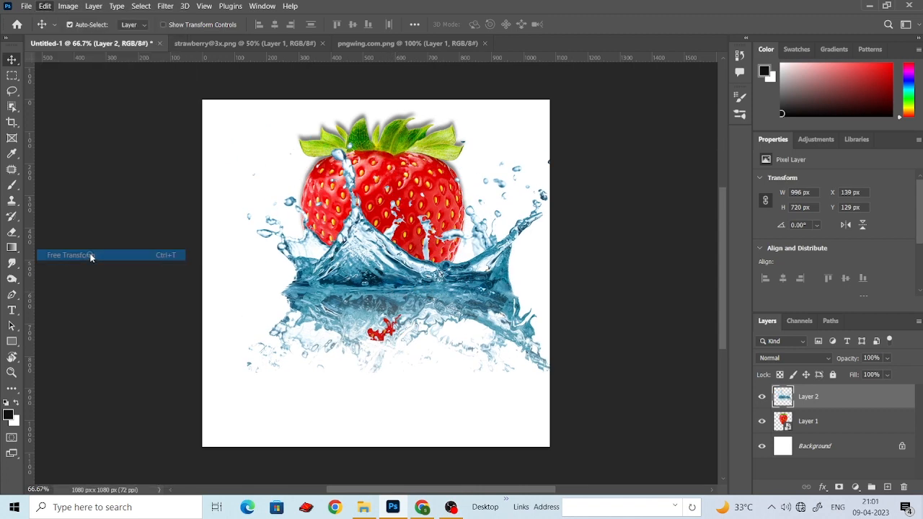
right_click(445, 290)
click(487, 269)
right_click(432, 282)
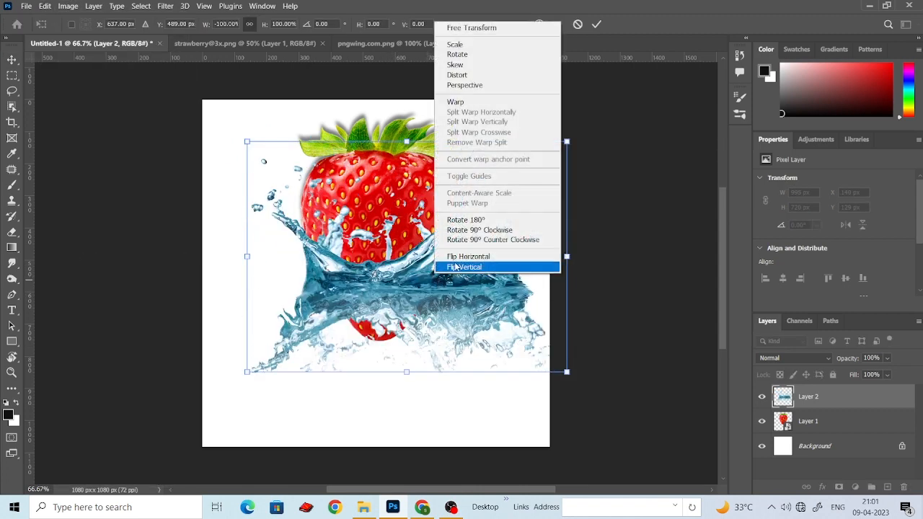
click(477, 265)
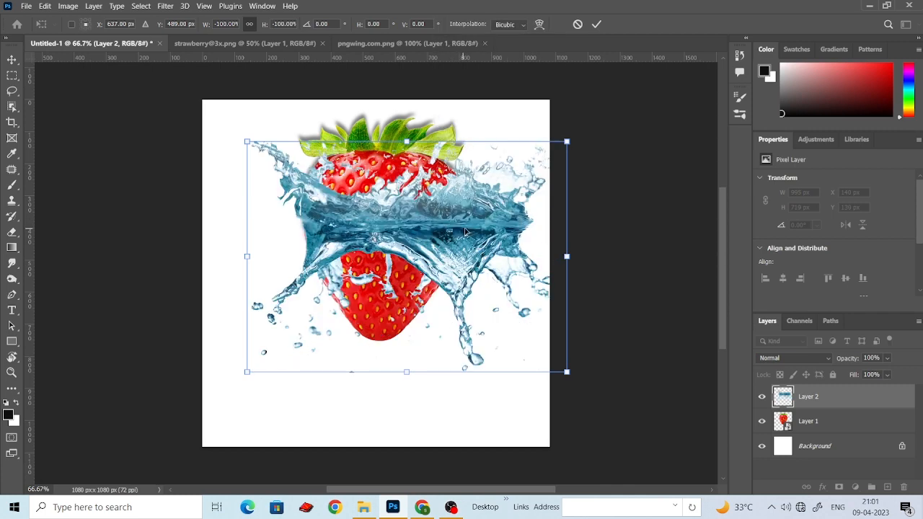
Scale the flipped splash to about 76% and place it over the lower part of the strawberry.
drag(465, 231, 442, 322)
drag(221, 464, 297, 407)
drag(427, 300, 399, 310)
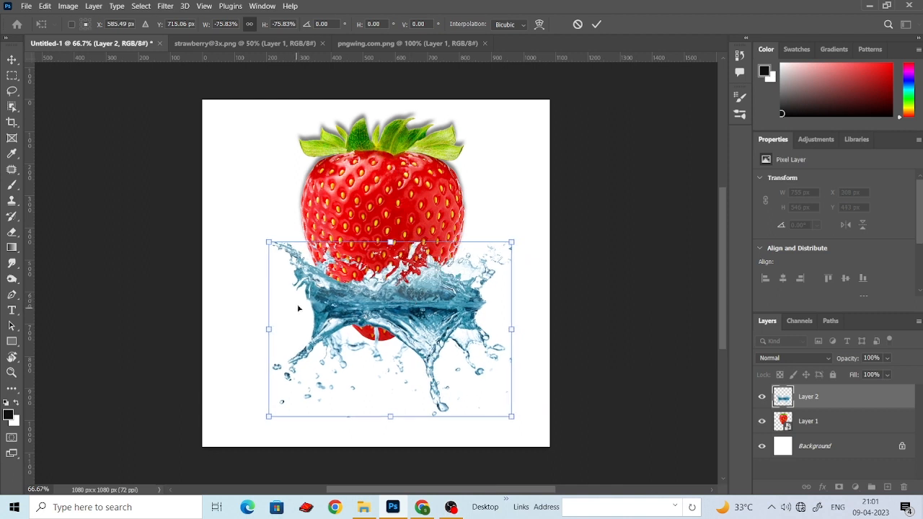
key(Return)
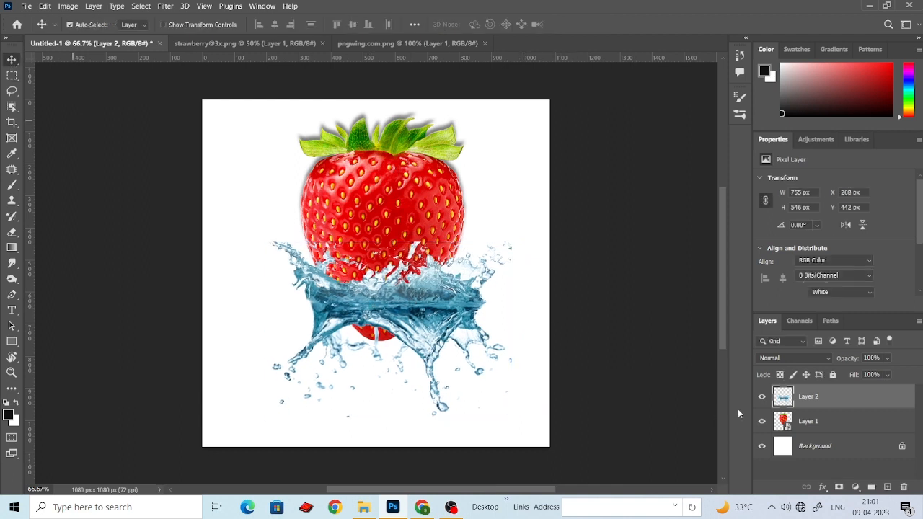
Hide the water splash layer and add a layer mask to the strawberry layer.
click(762, 397)
click(805, 422)
click(839, 488)
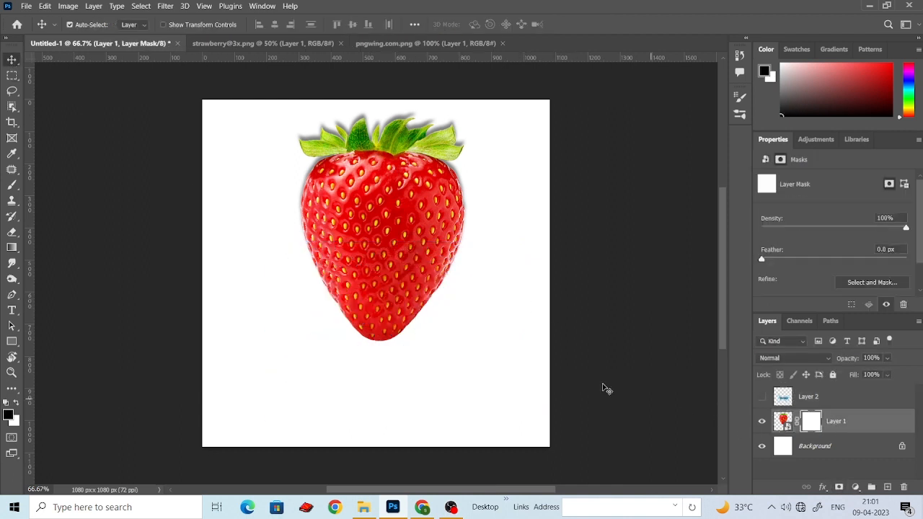
Lasso the strawberry's lower tip, fill it with black on the mask, deselect, and show the splash layer again.
key(l)
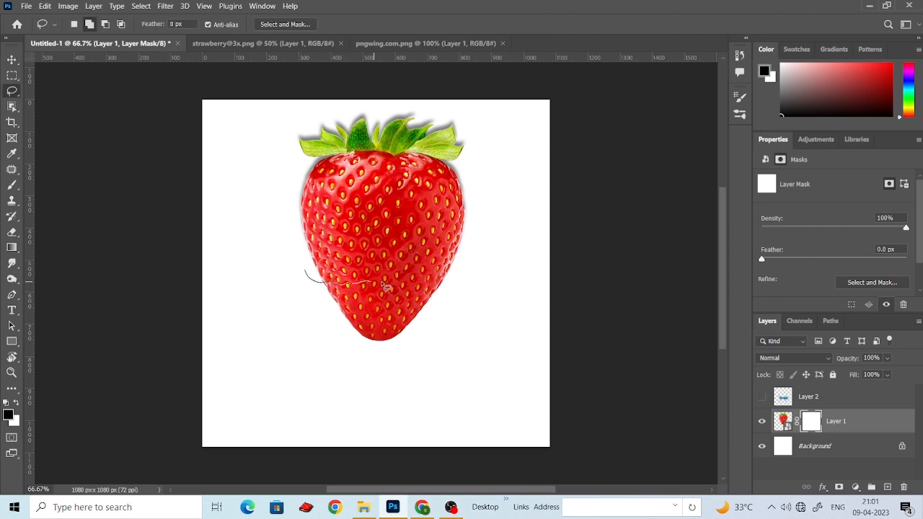
mouse_move(387, 287)
mouse_down()
mouse_move(336, 350)
mouse_move(308, 277)
mouse_up()
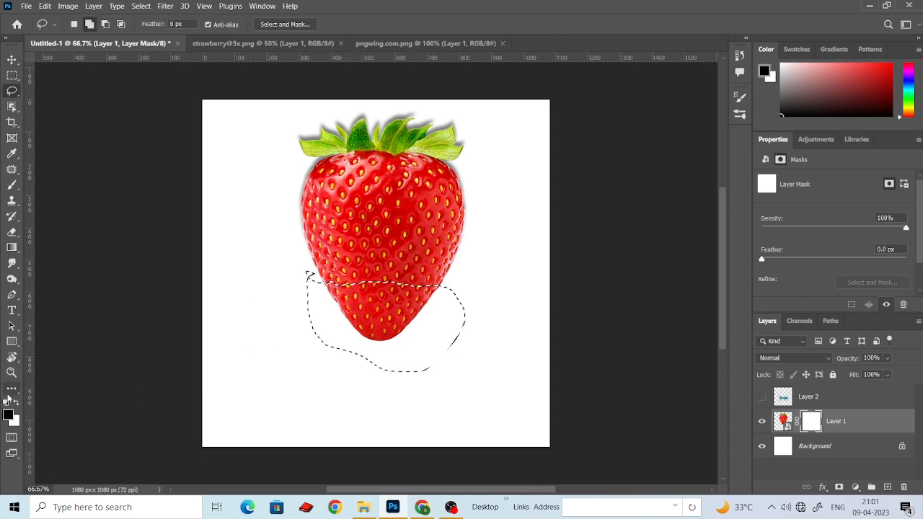
key(alt+BackSpace)
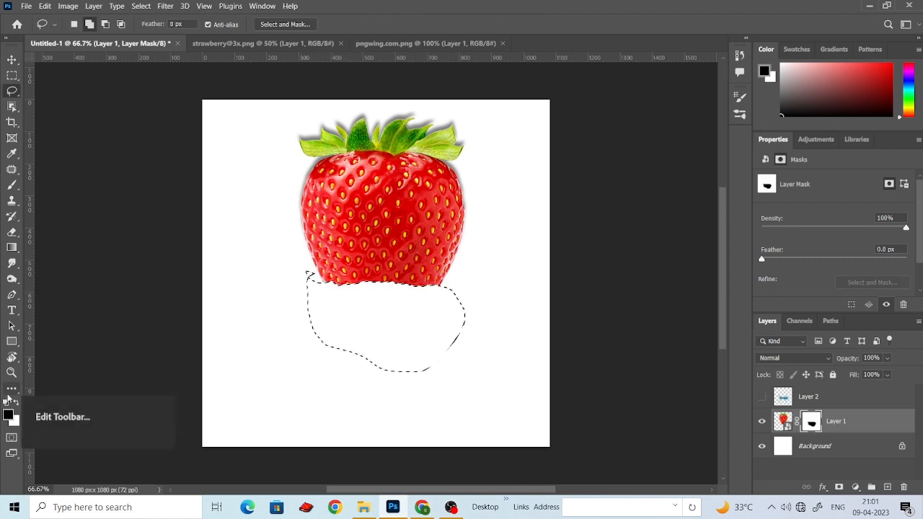
click(141, 6)
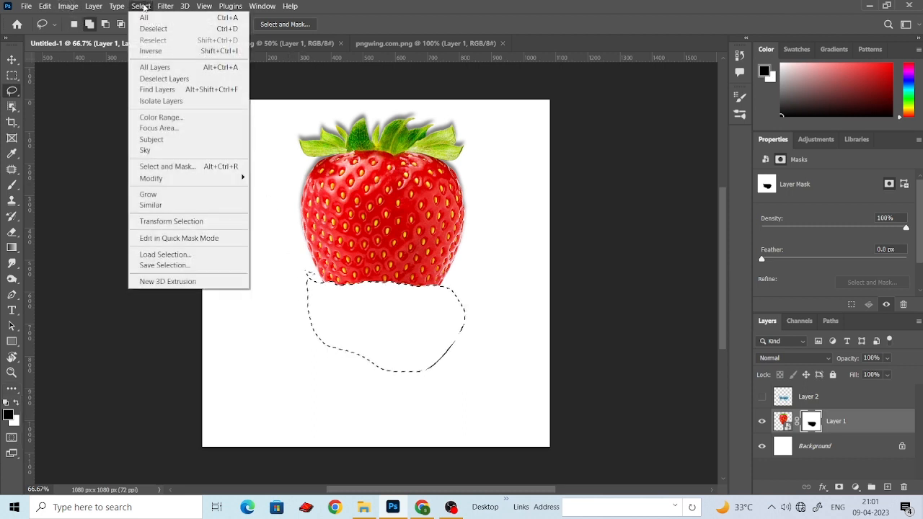
click(153, 32)
click(763, 397)
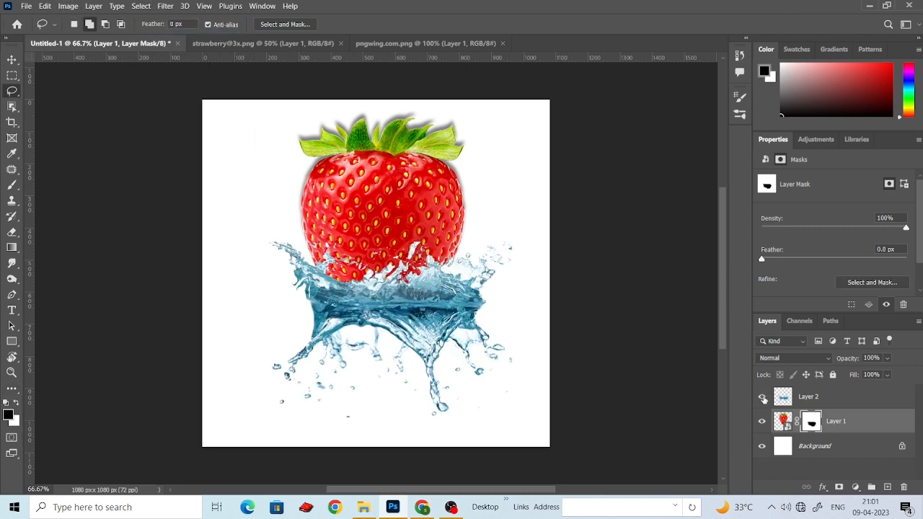
Narrow the water splash from both sides to about 536 px wide, matching the strawberry's width.
click(772, 399)
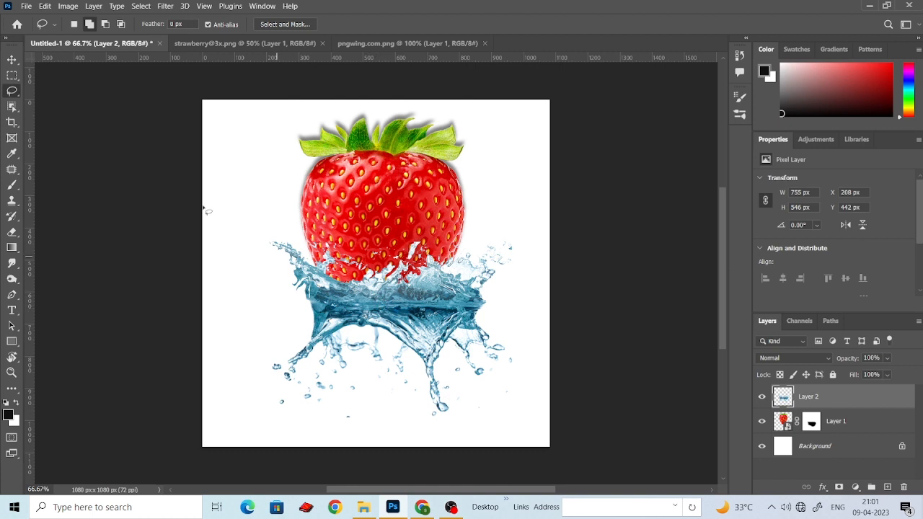
key(v)
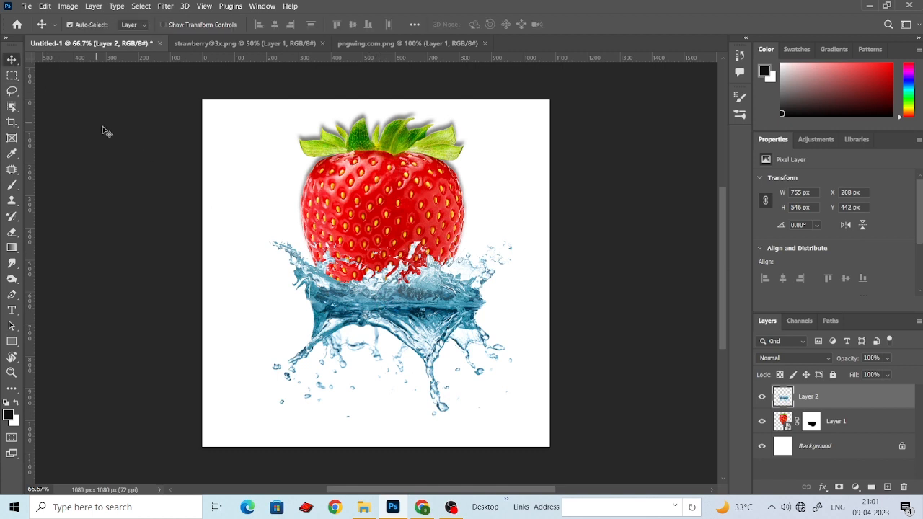
click(67, 6)
click(44, 6)
click(45, 6)
click(90, 256)
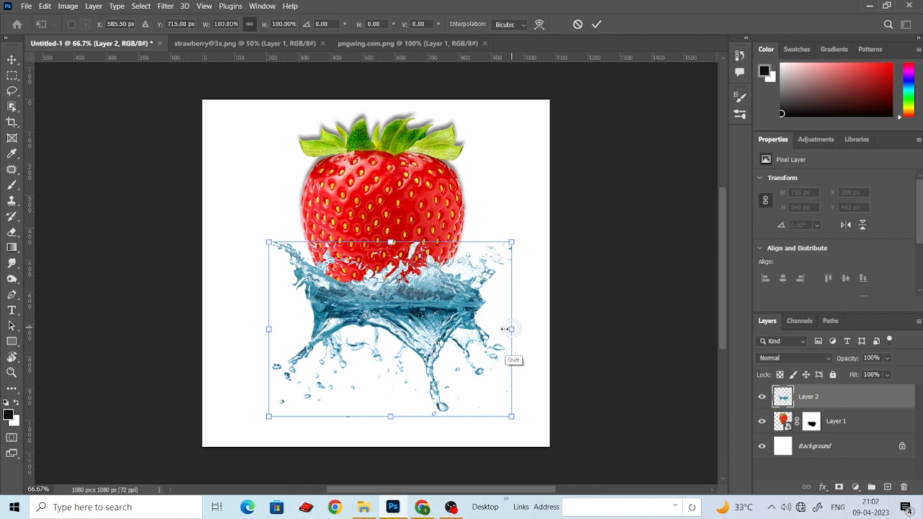
drag(510, 329, 468, 329)
drag(273, 329, 295, 329)
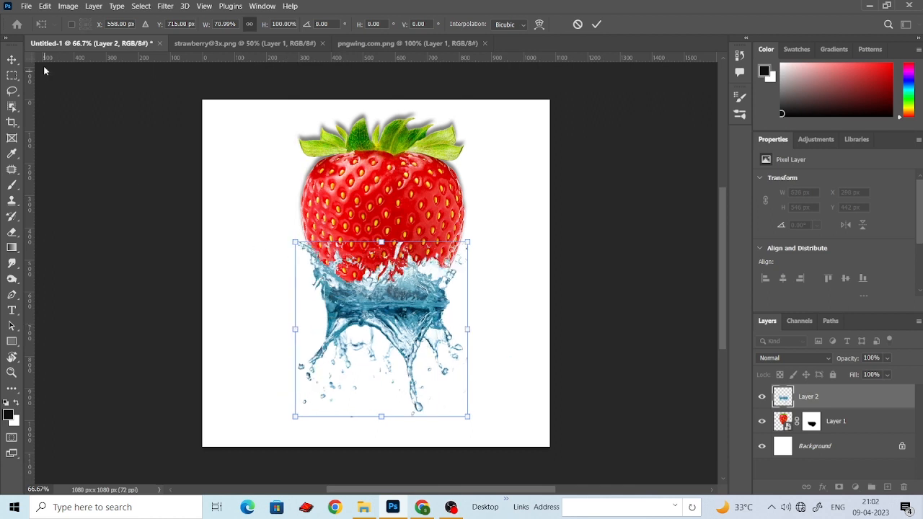
click(12, 60)
Add a layer mask to the water splash layer.
click(838, 486)
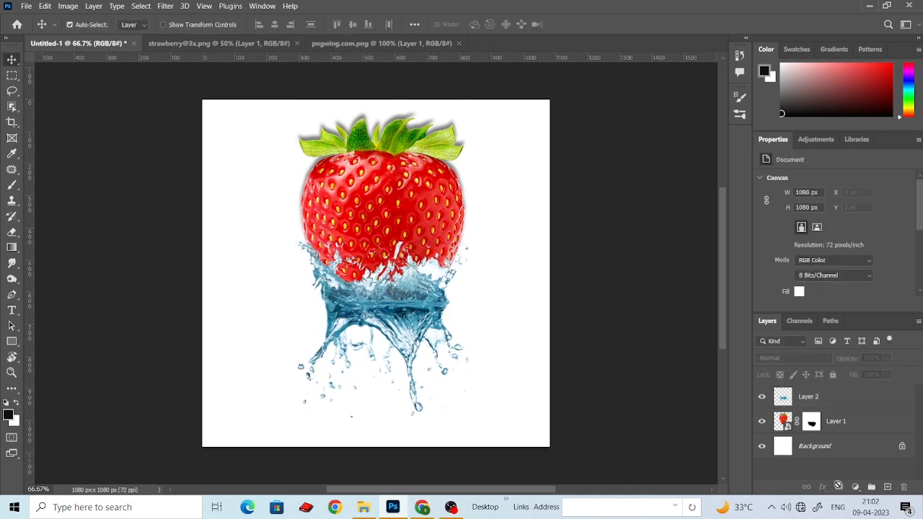
click(825, 405)
click(838, 486)
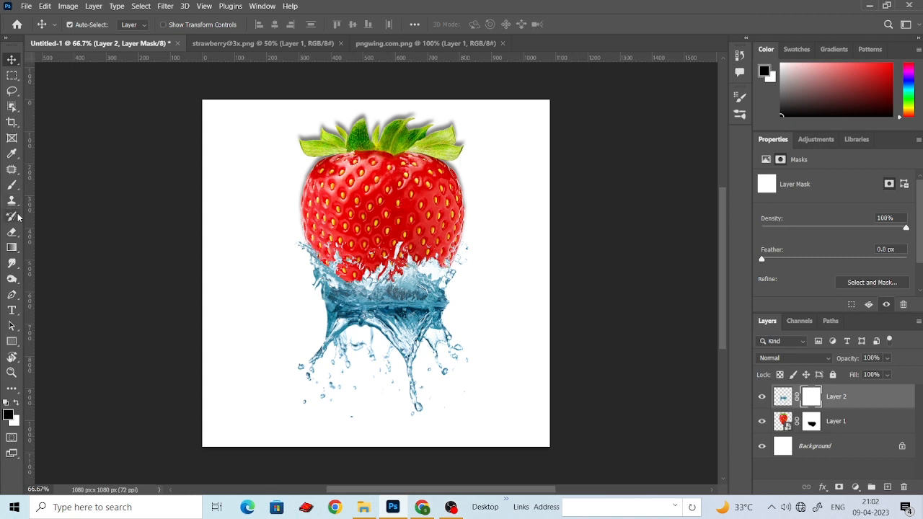
Set up a 125 px brush with black as the foreground color and target the splash layer's mask.
click(12, 186)
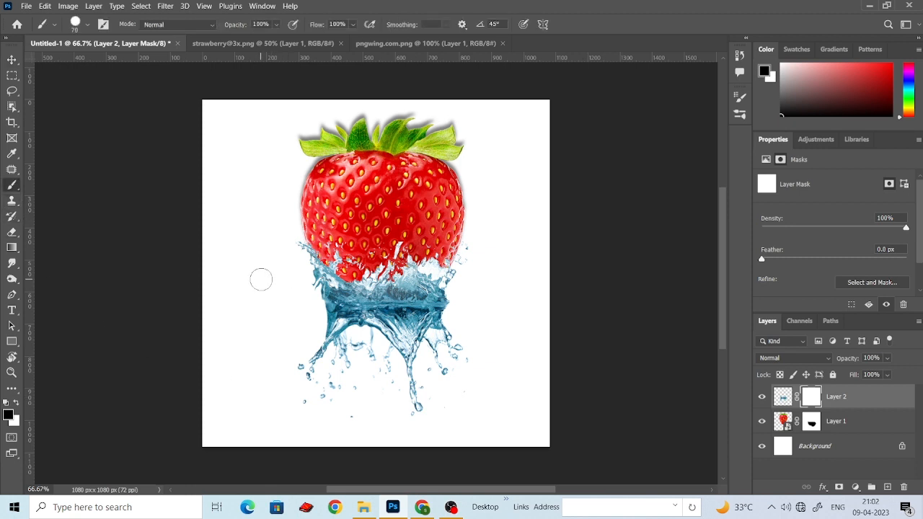
key(bracketright)
key(bracketright)
key(bracketright)
key(bracketright)
click(8, 416)
click(804, 249)
click(784, 396)
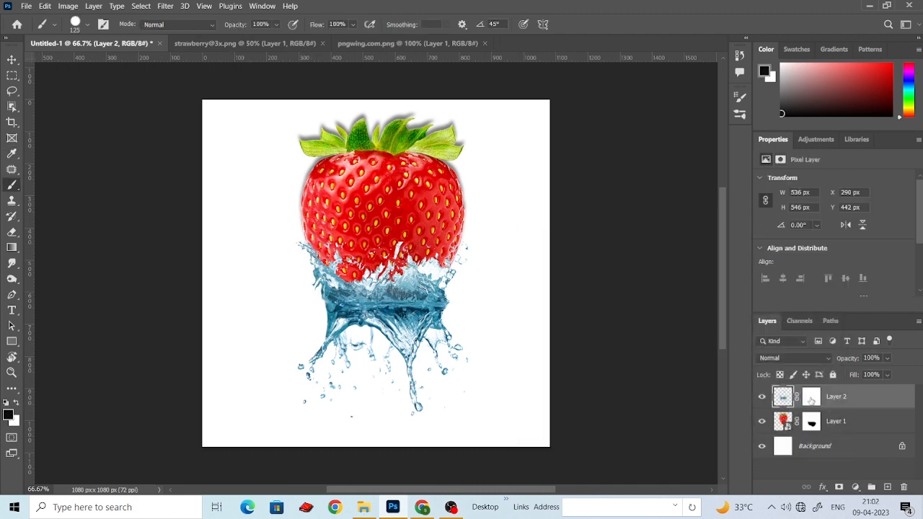
click(812, 399)
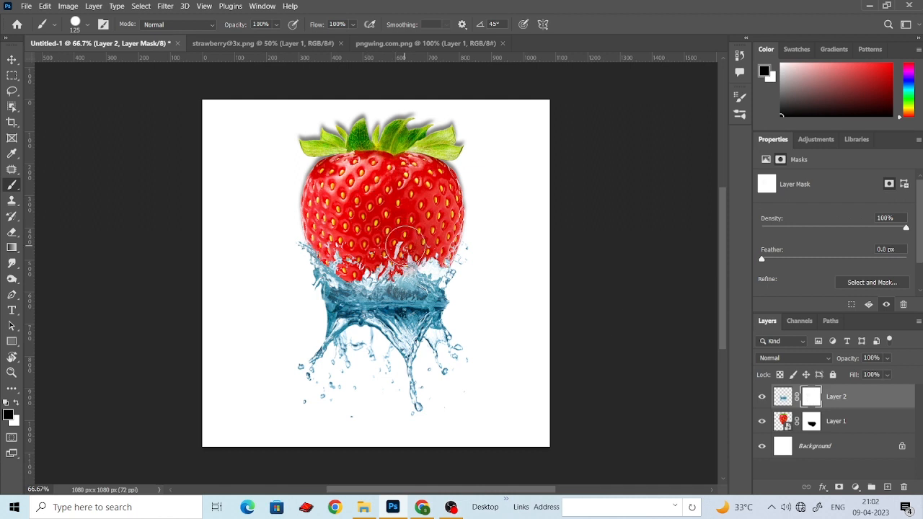
Turn off Scattering, Color Dynamics and Transfer in the brush settings.
click(102, 25)
click(102, 25)
key(F5)
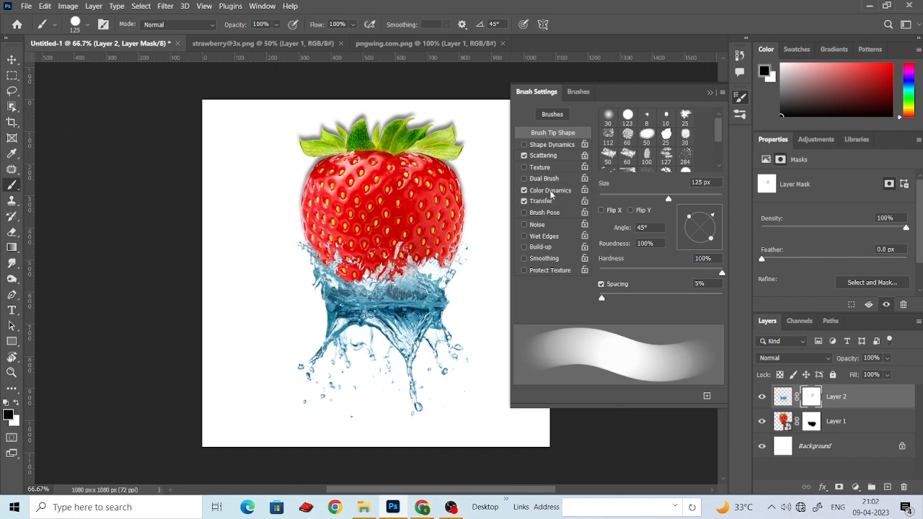
click(524, 201)
click(525, 156)
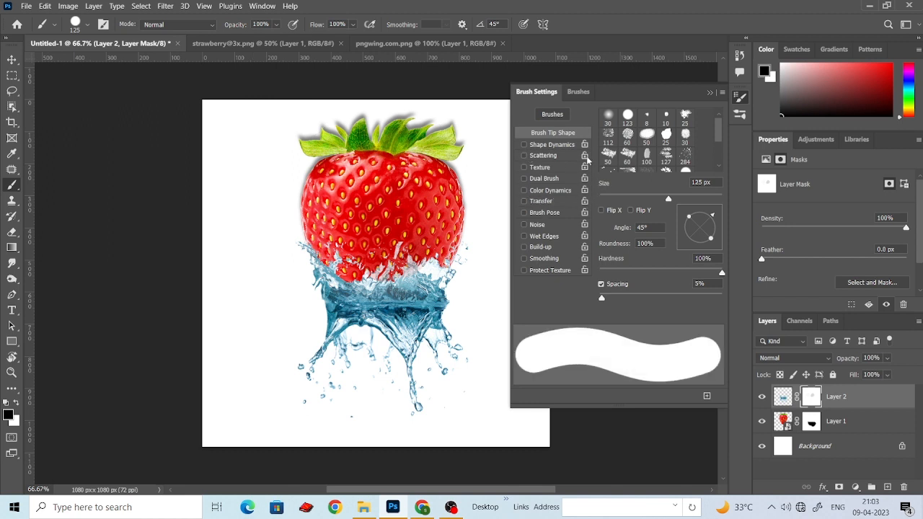
Paint black on the splash mask to hide the water over the strawberry, reducing the brush to 30 px for the lower edge.
click(710, 94)
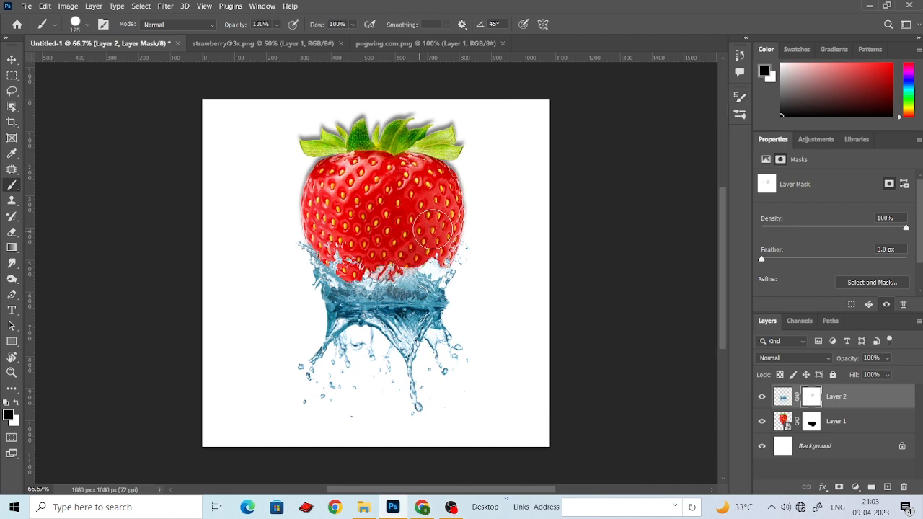
mouse_move(305, 237)
mouse_down()
mouse_move(352, 238)
mouse_move(359, 258)
mouse_move(349, 254)
mouse_move(387, 262)
mouse_up()
key(bracketleft)
key(bracketleft)
key(bracketleft)
key(bracketleft)
key(bracketleft)
key(bracketleft)
key(bracketleft)
key(bracketleft)
key(bracketleft)
key(bracketleft)
mouse_move(452, 261)
mouse_down()
mouse_move(389, 271)
mouse_move(360, 263)
mouse_up()
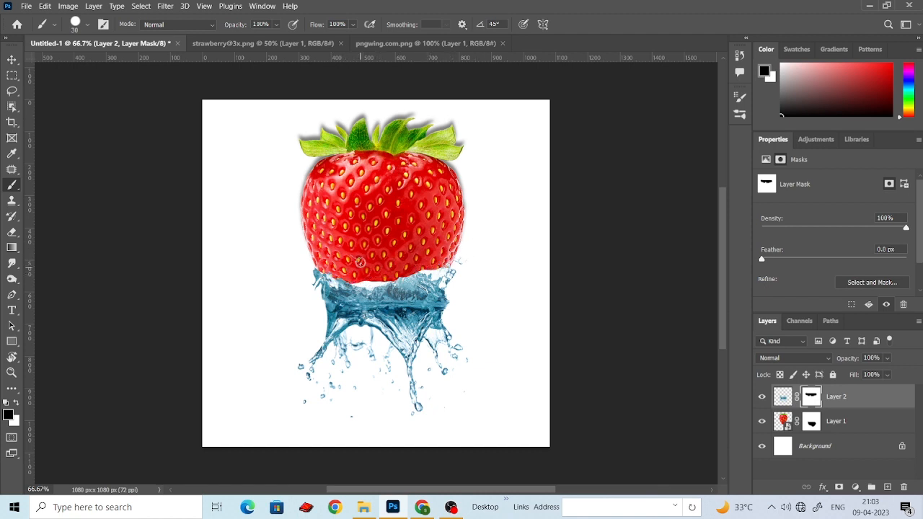
Lower the splash layer's opacity to 32% and paint its mask along the waterline with a 30 px Soft Round brush at 64% opacity.
drag(887, 357, 861, 373)
click(79, 24)
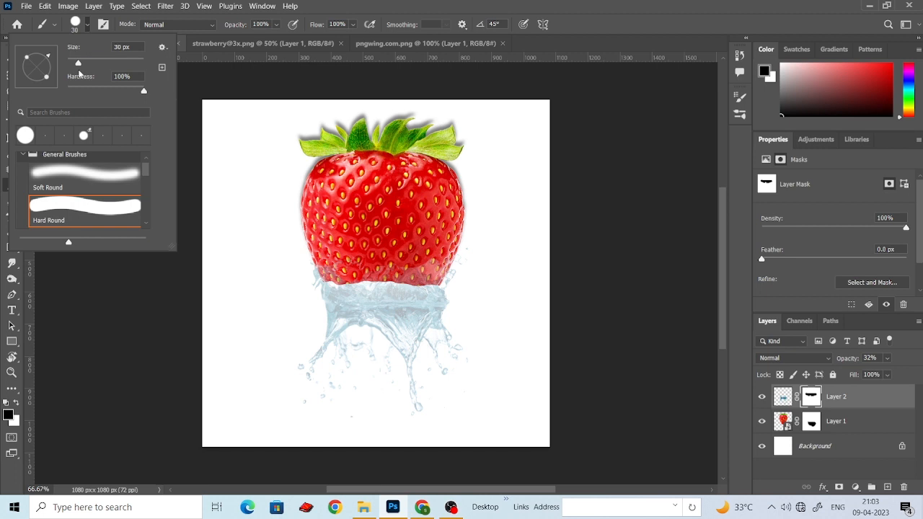
click(89, 178)
drag(277, 24, 261, 39)
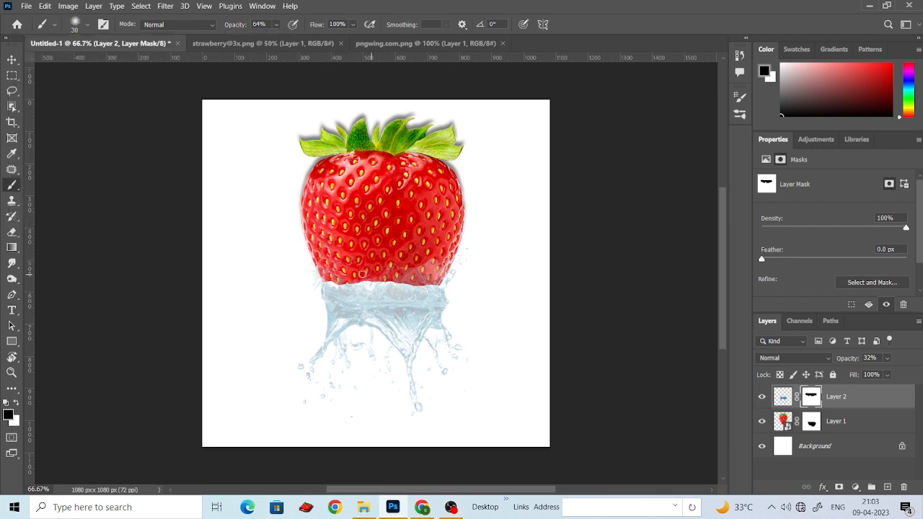
drag(414, 268, 436, 268)
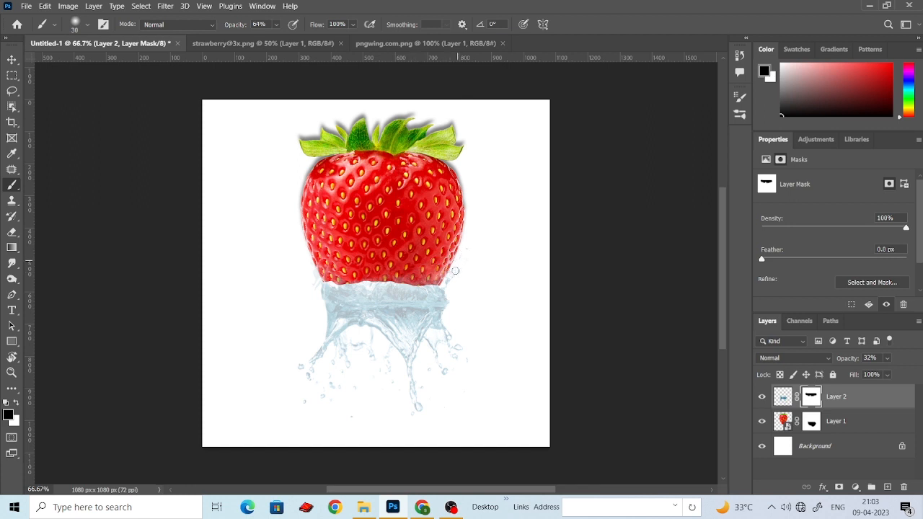
Restore the splash layer's opacity to 100% and deselect all layers.
click(888, 358)
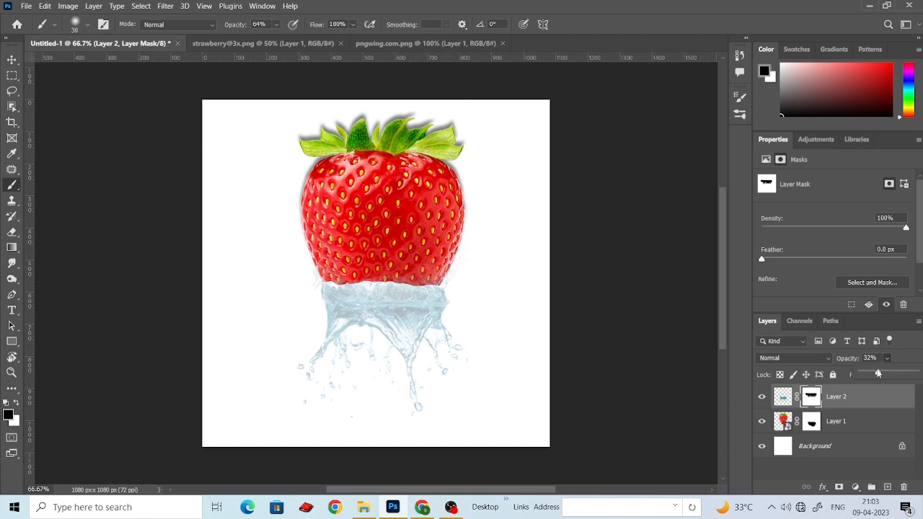
drag(878, 373, 920, 373)
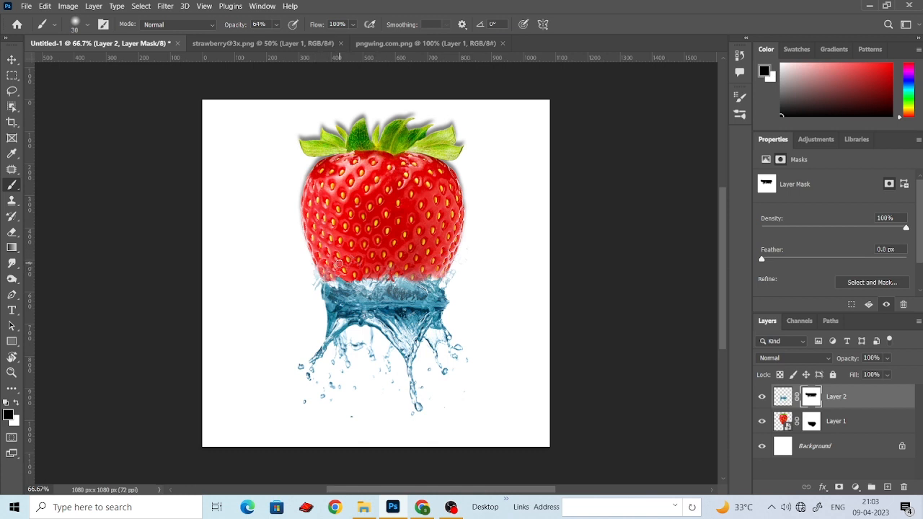
click(11, 59)
click(159, 296)
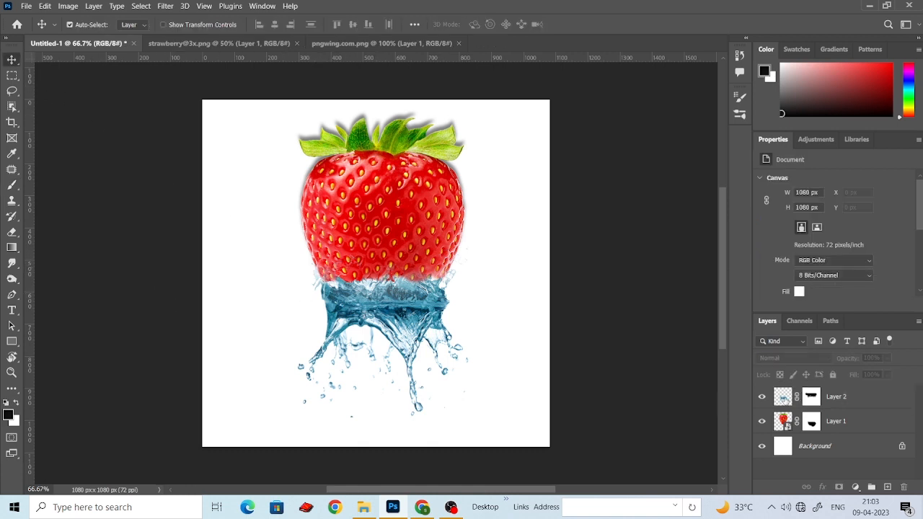
Add a new empty layer above the masked splash layer and merge the two.
click(784, 398)
click(887, 487)
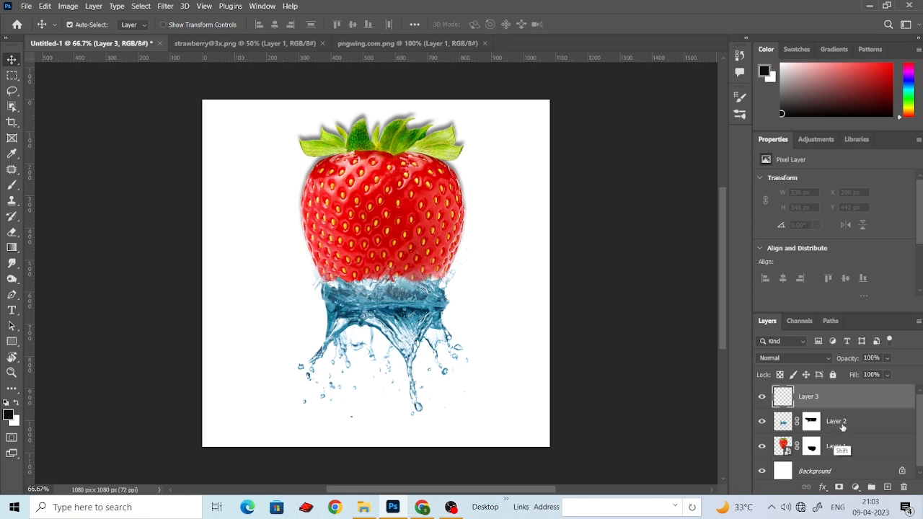
shift+click(835, 420)
right_click(842, 399)
click(751, 359)
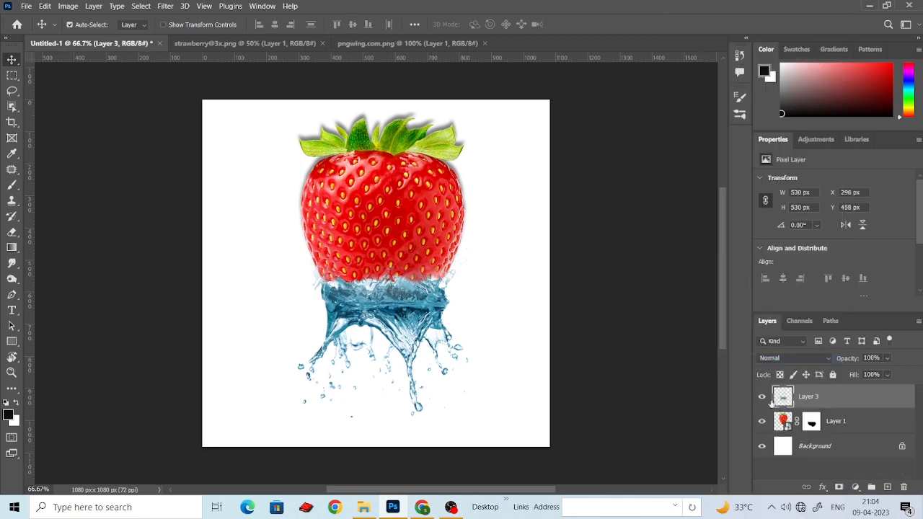
Duplicate the merged splash layer as Layer 3 copy and hide the original Layer 3.
right_click(810, 397)
click(722, 52)
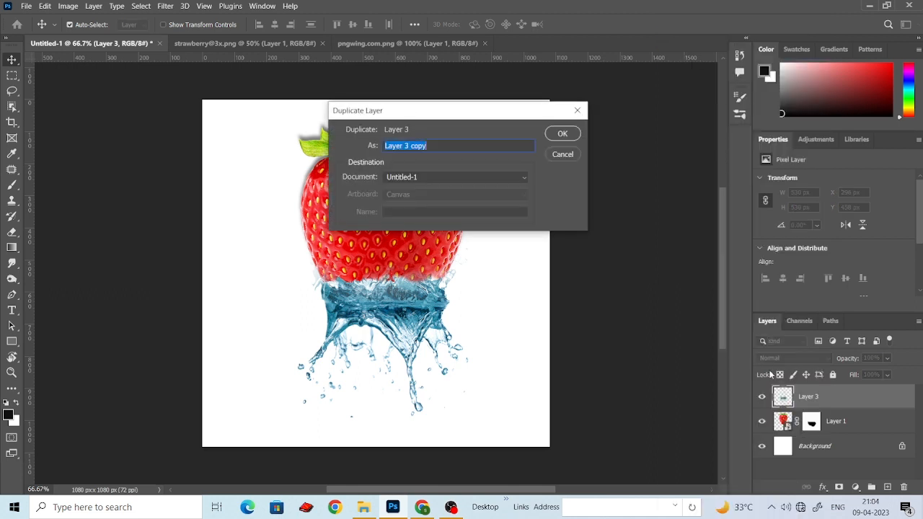
click(563, 133)
click(764, 421)
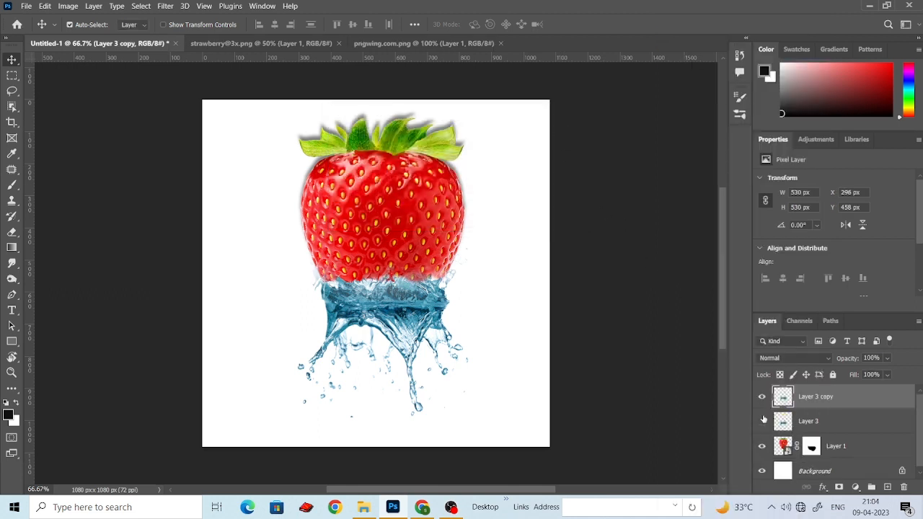
Recolor the splash copy red with Hue/Saturation, using hue +157, saturation about +59 and lightness 0.
click(69, 5)
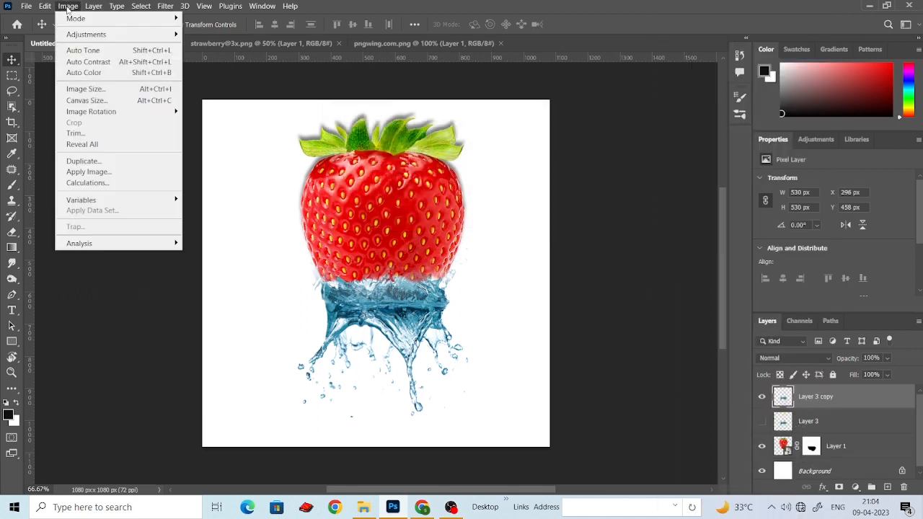
mouse_move(84, 36)
click(233, 97)
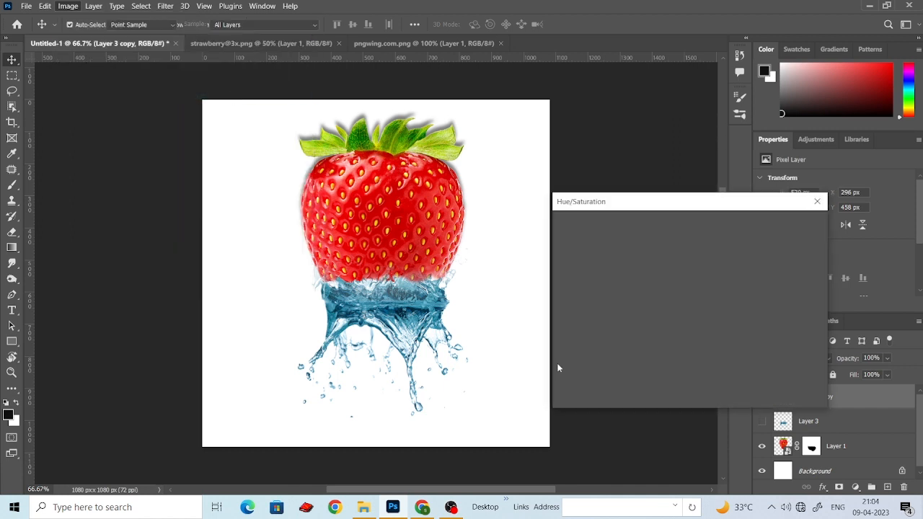
drag(662, 287, 590, 284)
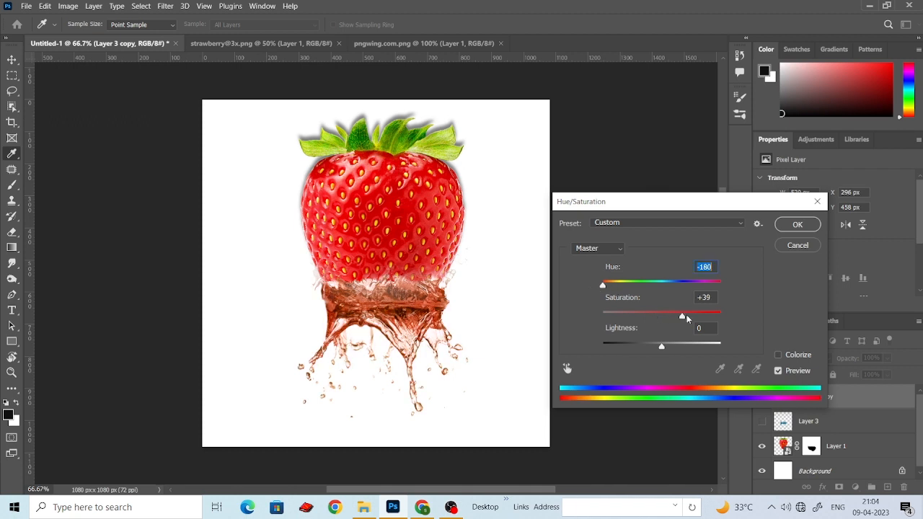
drag(705, 318, 689, 318)
drag(603, 286, 697, 317)
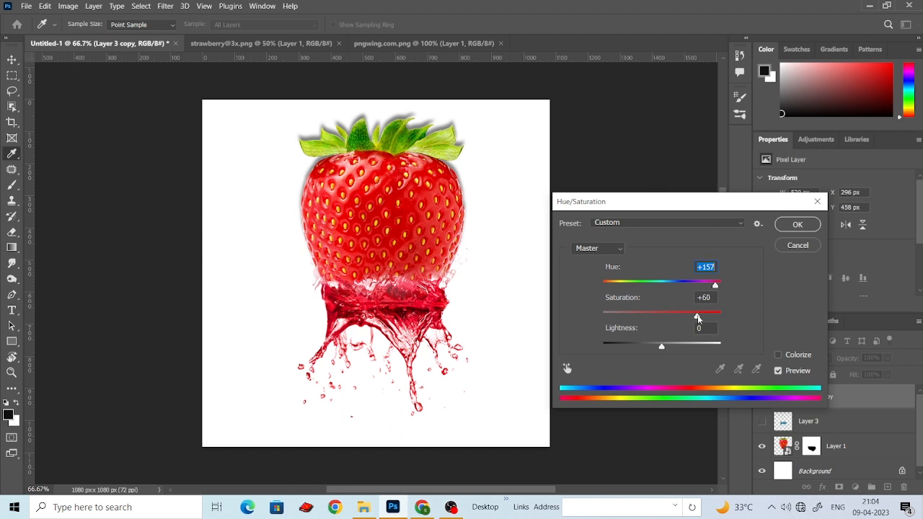
drag(698, 318, 697, 318)
mouse_move(664, 346)
mouse_down()
mouse_move(684, 345)
mouse_move(657, 345)
mouse_move(671, 344)
mouse_up()
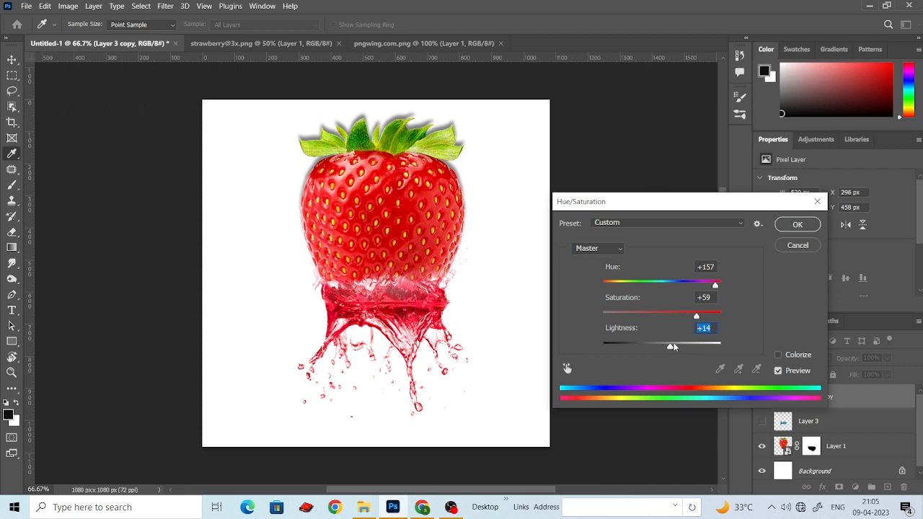
text(0)
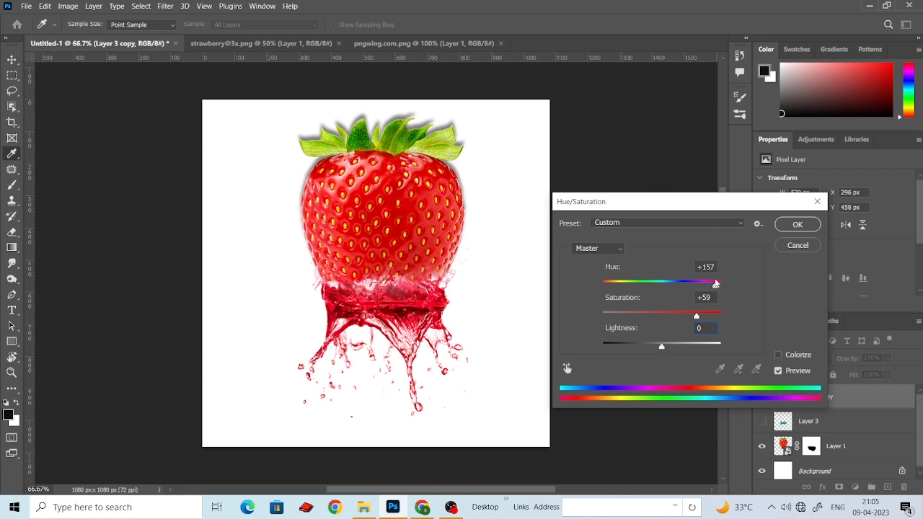
click(695, 315)
drag(697, 317, 687, 316)
drag(696, 313, 697, 316)
key(Return)
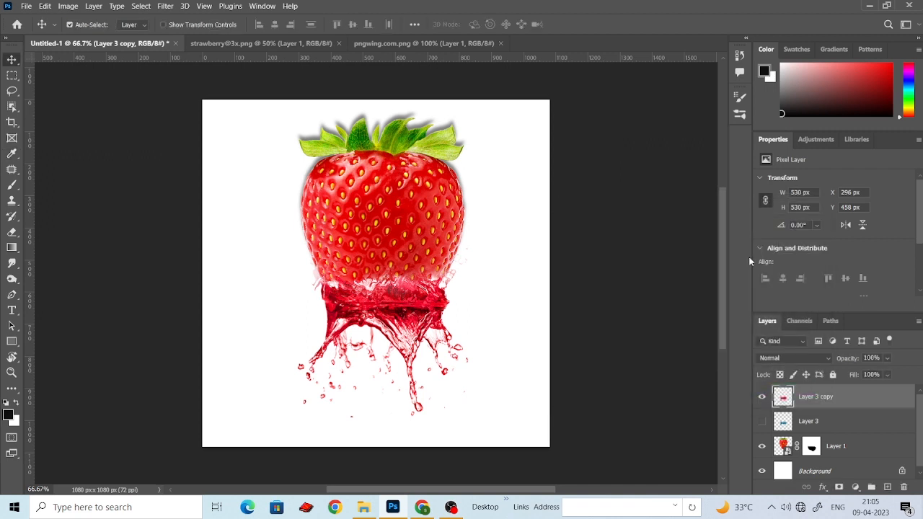
Add a layer mask to the red splash copy and move the splash up to about X 293 px, Y 422 px.
click(839, 487)
mouse_move(405, 302)
mouse_down()
mouse_move(405, 316)
mouse_move(404, 287)
mouse_up()
Paint black on the red splash's mask along its upper edge with the soft 30 px brush to blend it into the strawberry.
key(b)
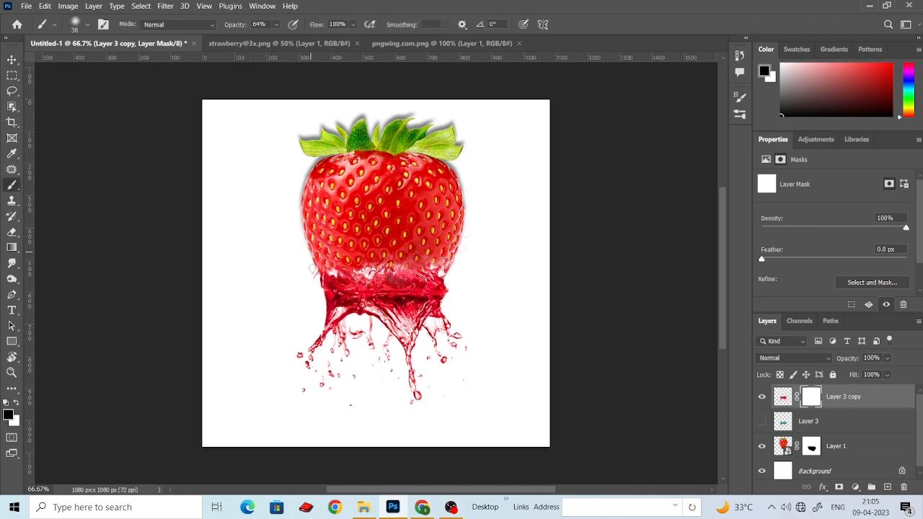
drag(349, 269, 446, 264)
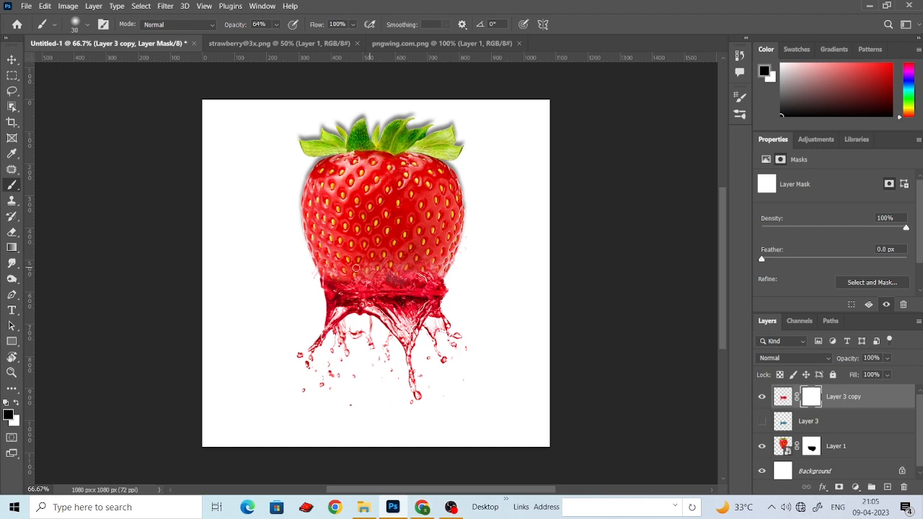
key(v)
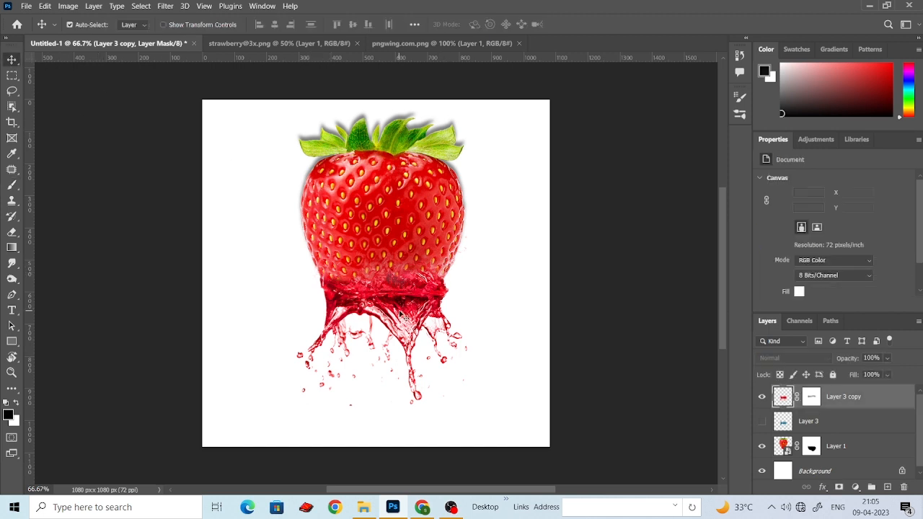
Apply a midtone Color Balance to the red splash with Cyan-Red +20, Magenta-Green -5 and Yellow-Blue about -26.
click(68, 6)
mouse_move(87, 33)
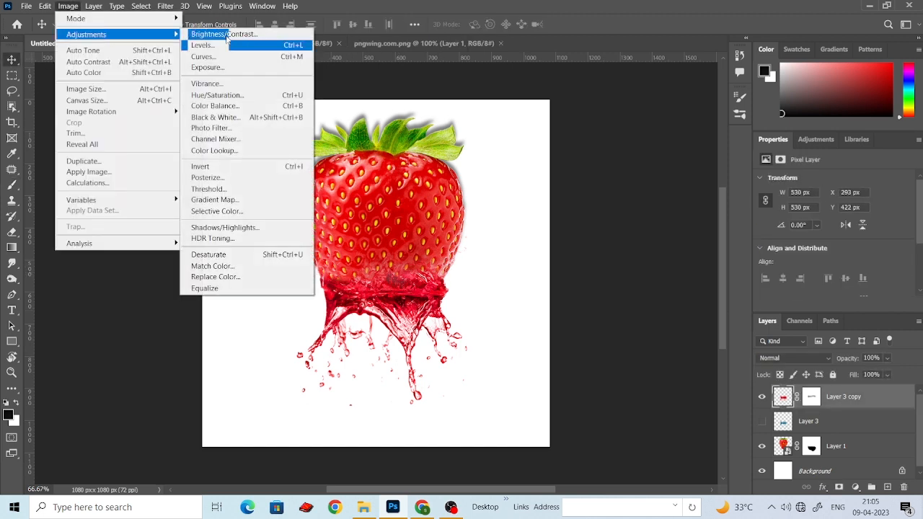
click(220, 106)
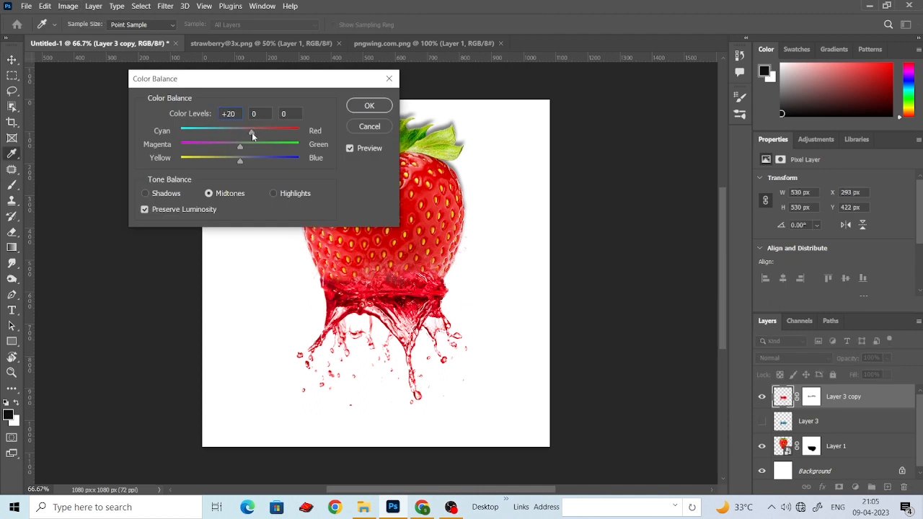
drag(252, 133, 222, 157)
drag(272, 88, 179, 132)
click(277, 146)
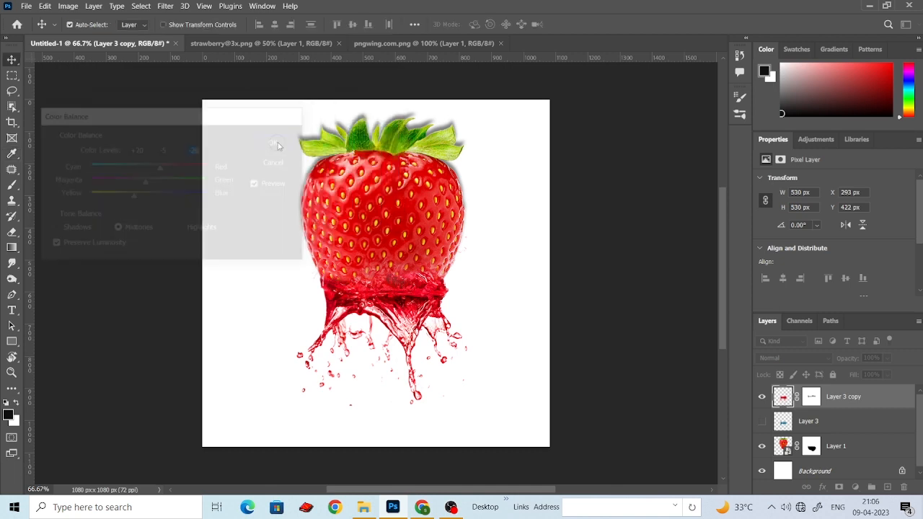